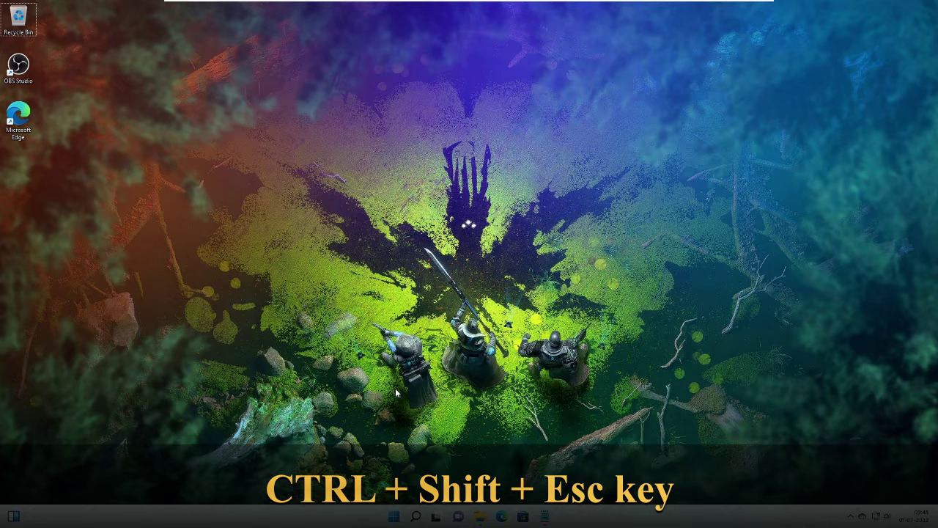
Step: Restart the Windows Explorer process in Task Manager, then close Task Manager
{"action": "key", "text": "ctrl+shift+Escape"}
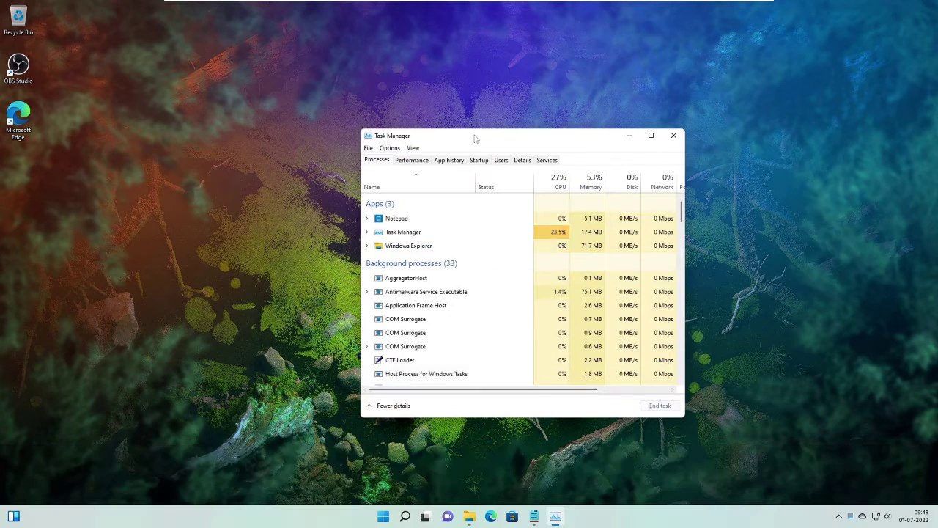
{"action": "left_click_drag", "start_coordinate": [474, 139], "coordinate": [433, 140]}
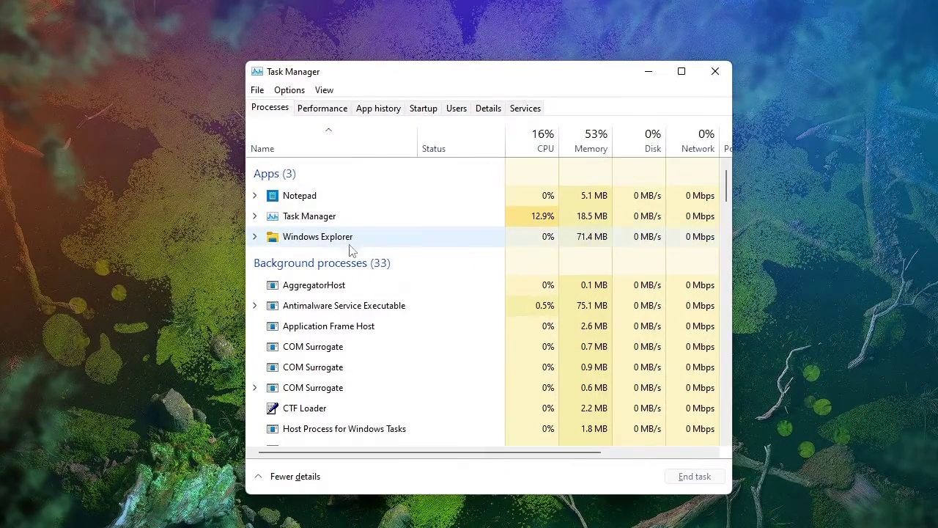
{"action": "left_click", "coordinate": [339, 249]}
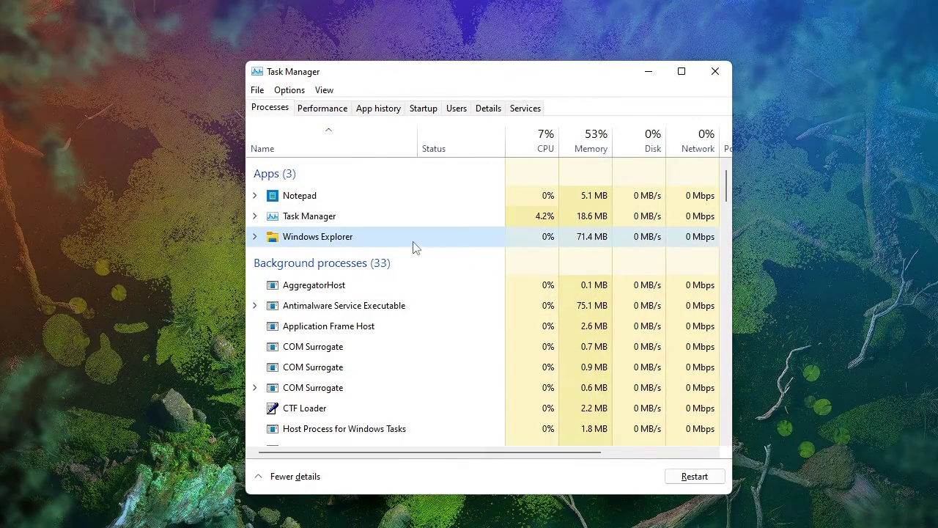
{"action": "right_click", "coordinate": [449, 239]}
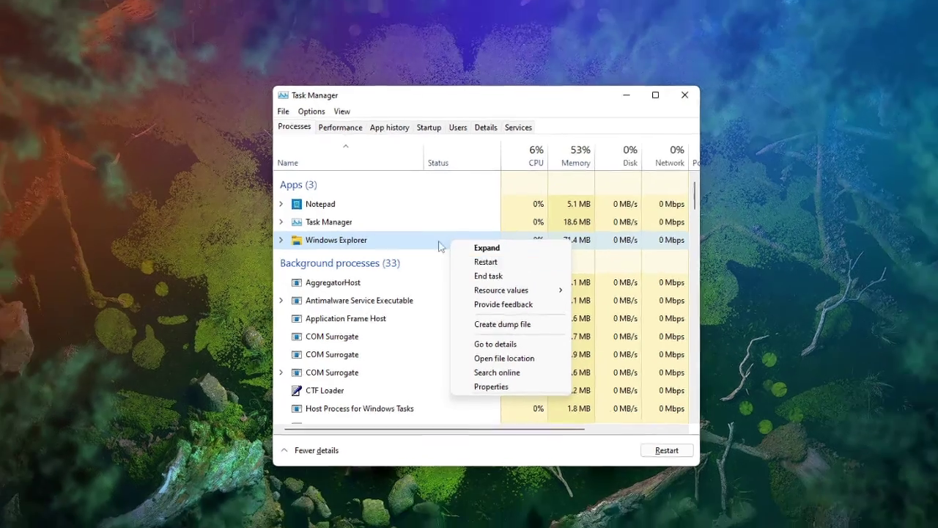
{"action": "left_click", "coordinate": [433, 247]}
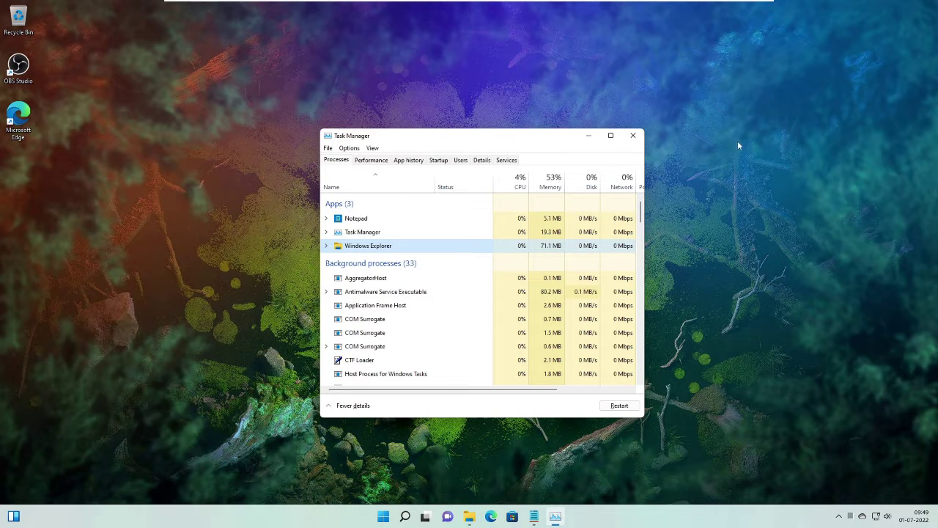
{"action": "left_click", "coordinate": [632, 135]}
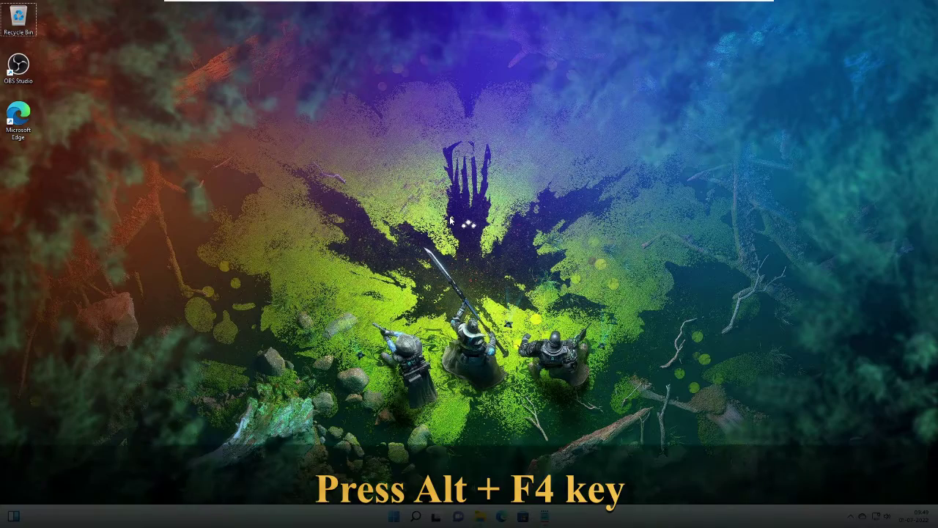
{"action": "key", "text": "alt+F4"}
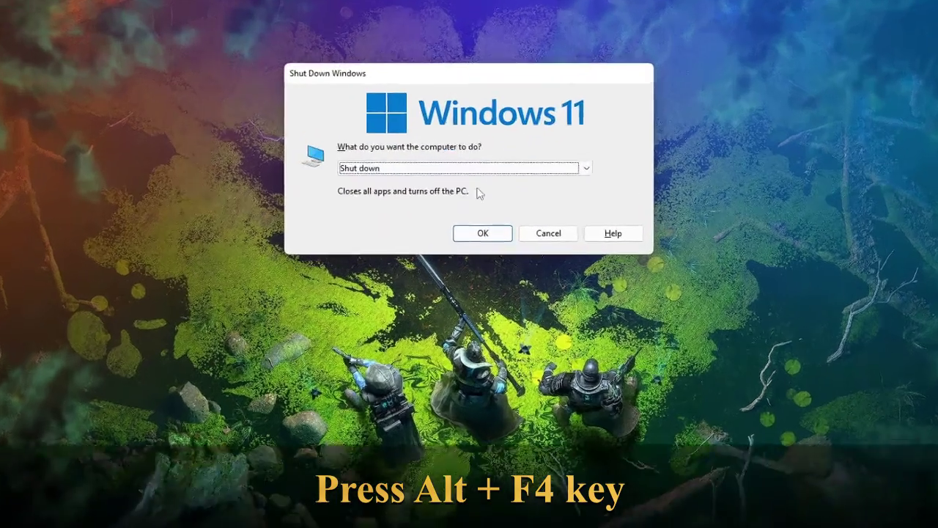
{"action": "left_click", "coordinate": [500, 198]}
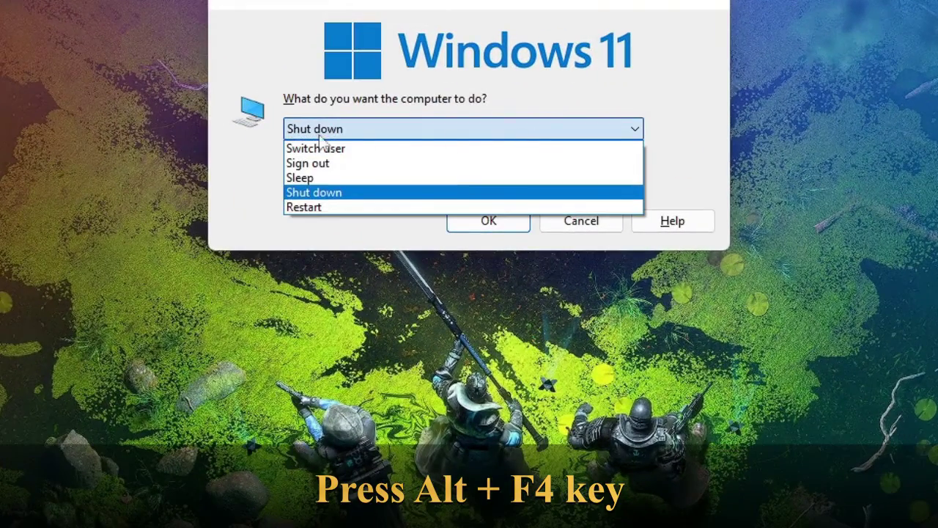
{"action": "left_click", "coordinate": [326, 164]}
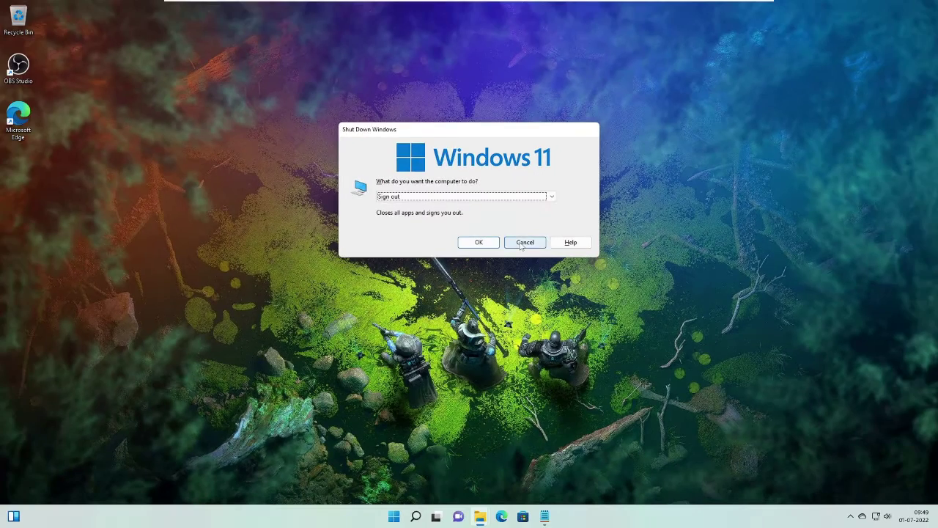
{"action": "left_click", "coordinate": [521, 244]}
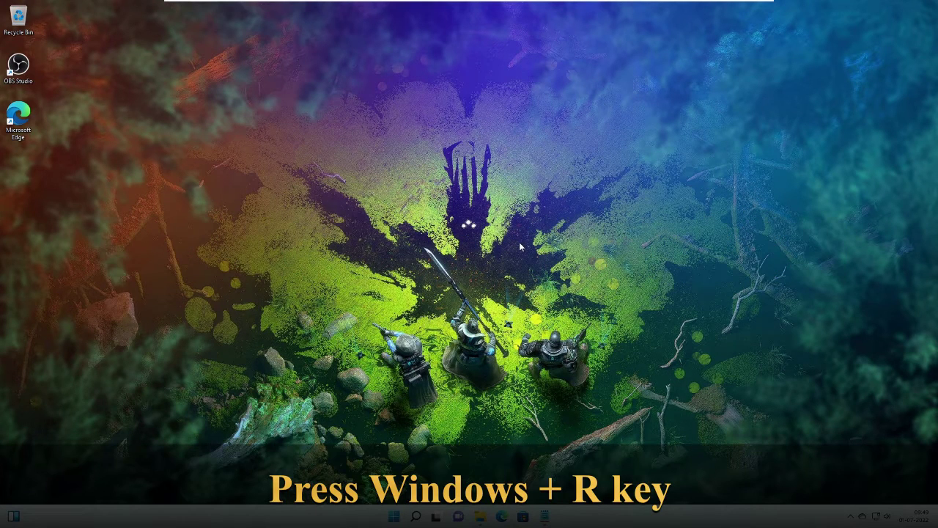
Step: Open the %localappdata% folder from the Run prompt
{"action": "key", "text": "super+r"}
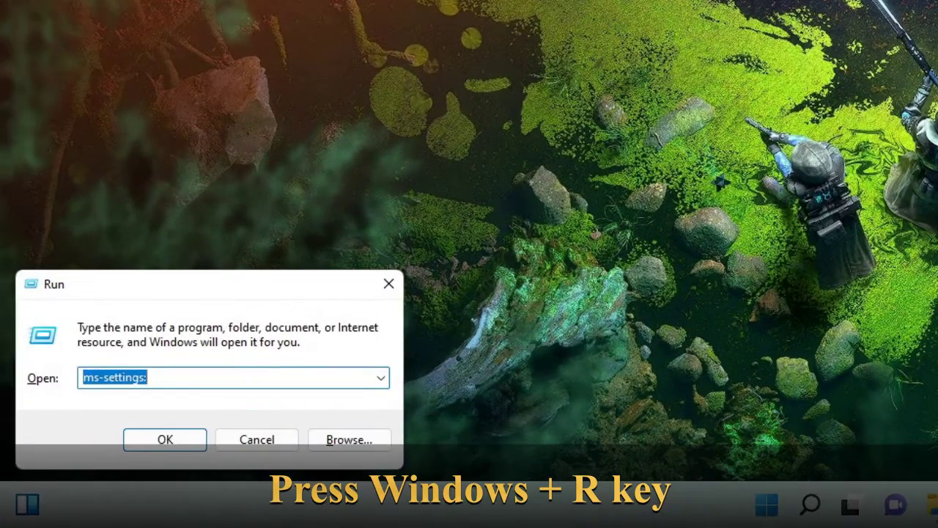
{"action": "type", "text": "%localappdata%"}
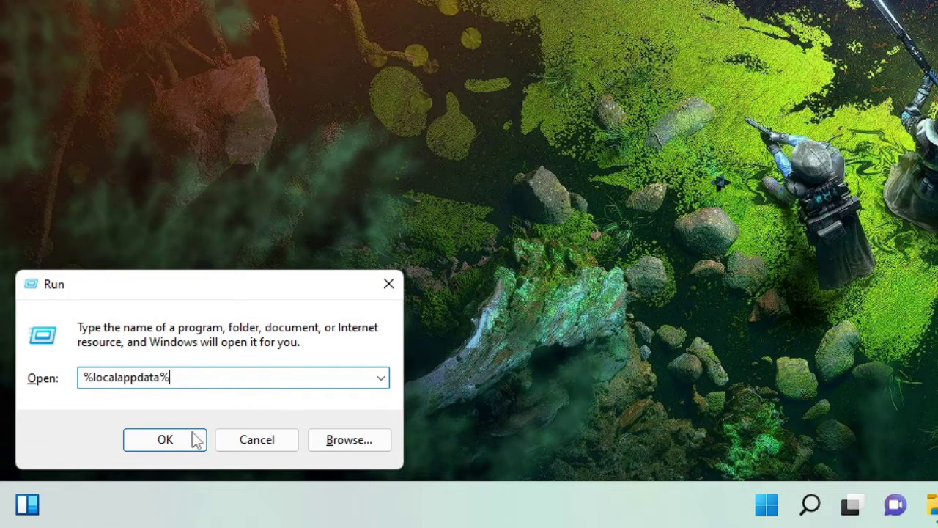
{"action": "left_click", "coordinate": [189, 441]}
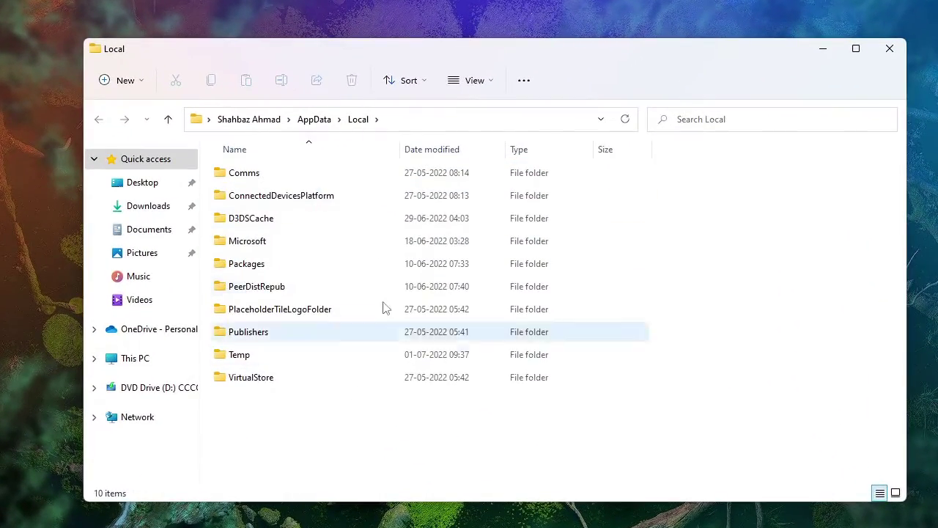
Step: Show hidden items, delete the IconCache file, and close the Local folder window
{"action": "left_click", "coordinate": [491, 84]}
{"action": "mouse_move", "coordinate": [467, 330]}
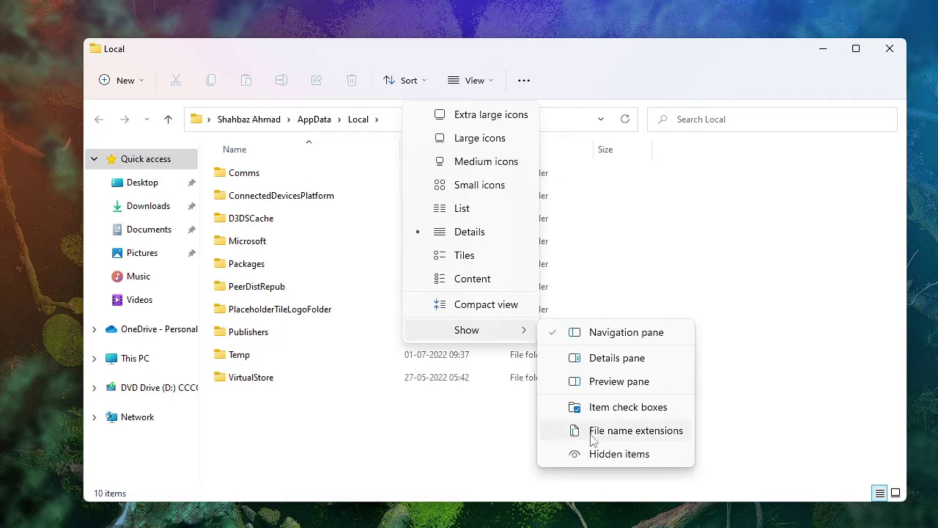
{"action": "left_click", "coordinate": [627, 455]}
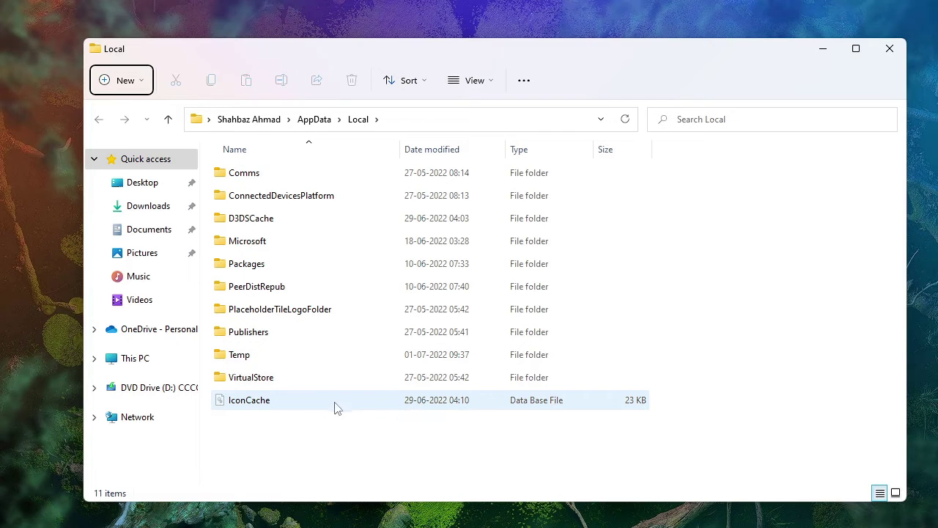
{"action": "left_click", "coordinate": [390, 404]}
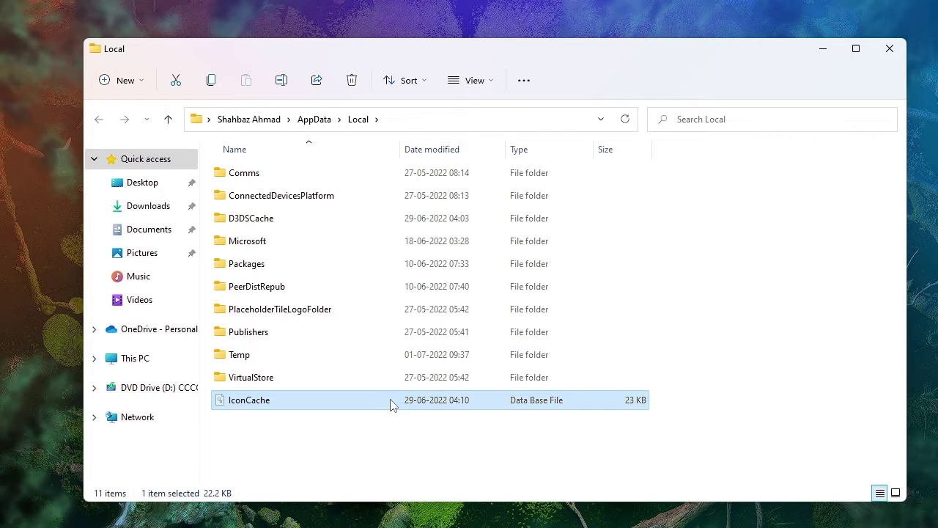
{"action": "right_click", "coordinate": [391, 404]}
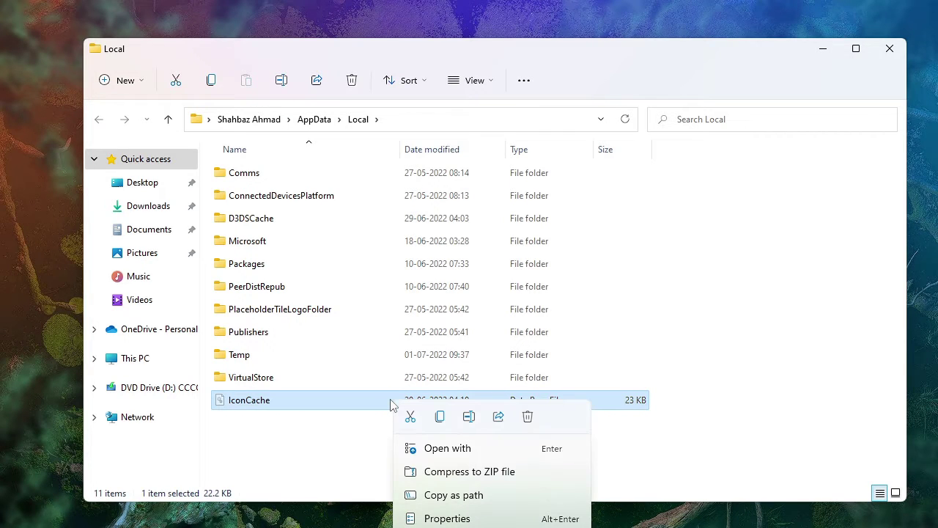
{"action": "left_click", "coordinate": [528, 416]}
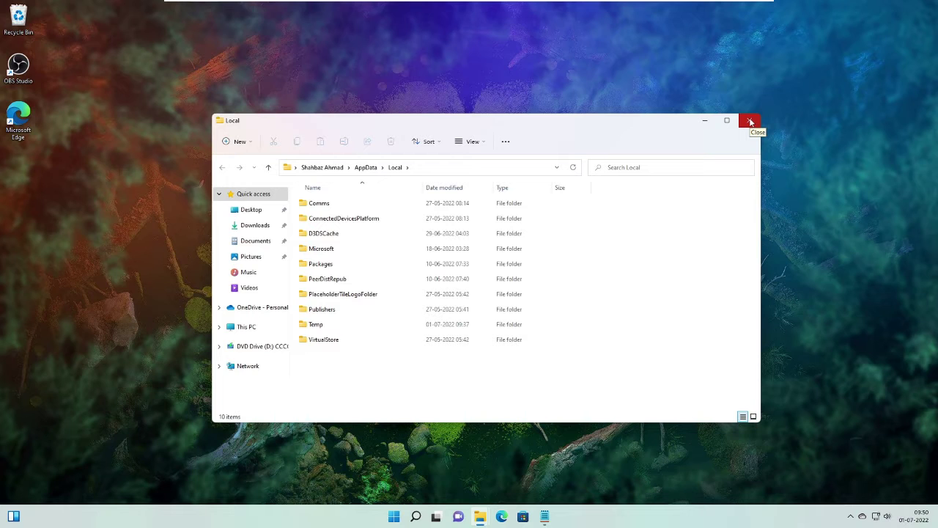
{"action": "left_click", "coordinate": [750, 121]}
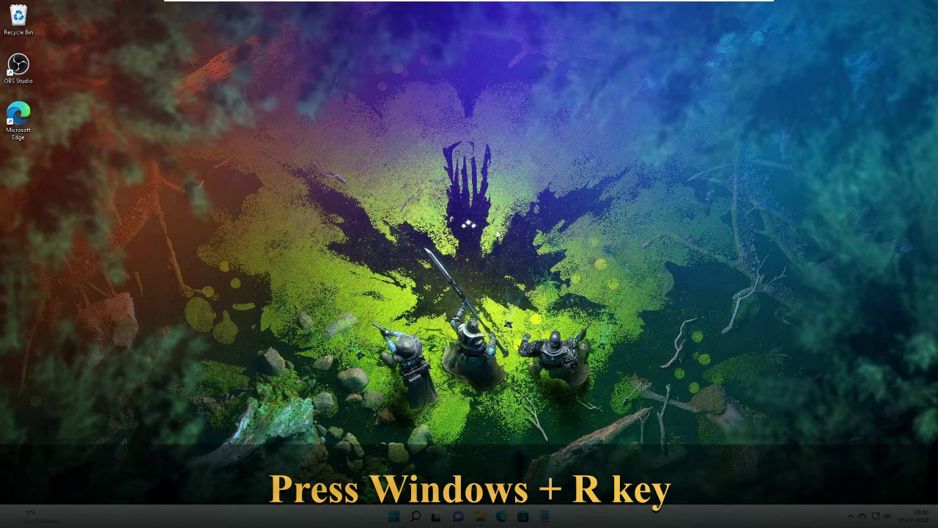
Step: Launch regedit from the Run prompt
{"action": "key", "text": "super+r"}
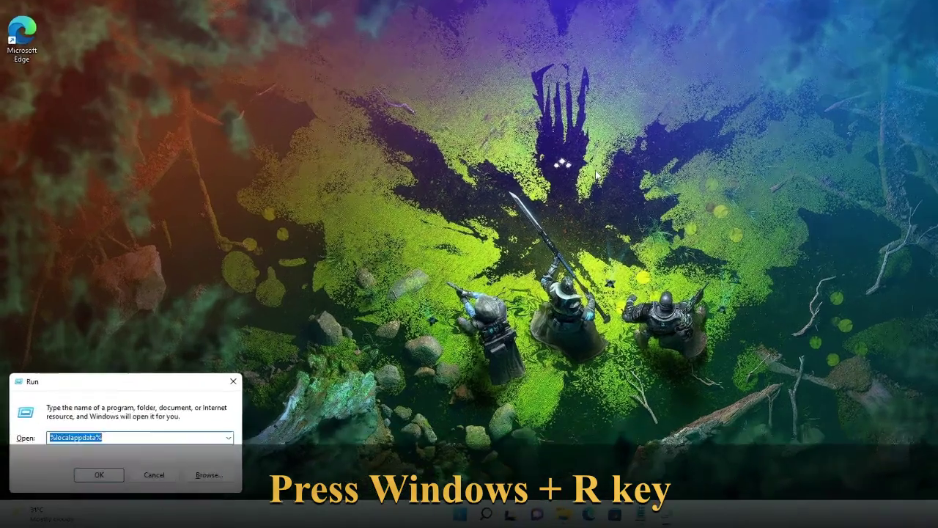
{"action": "type", "text": "regedit"}
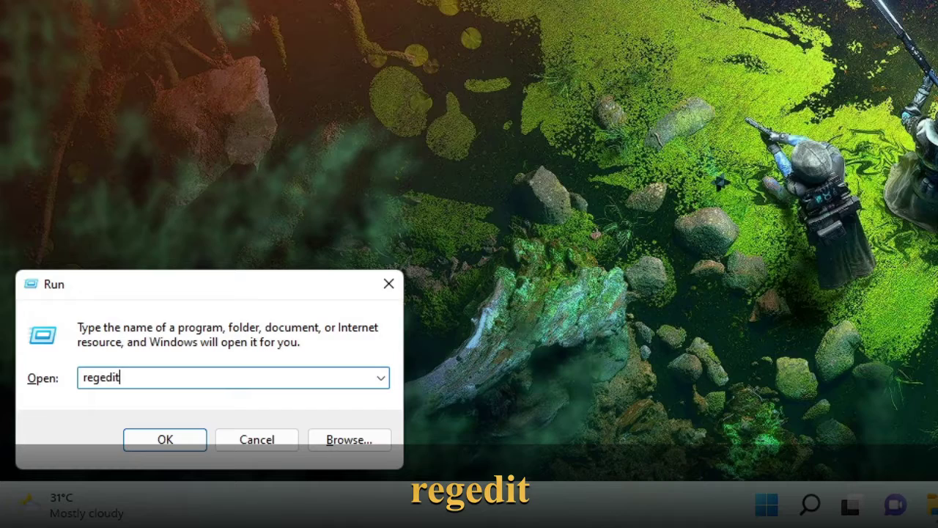
{"action": "left_click", "coordinate": [194, 439]}
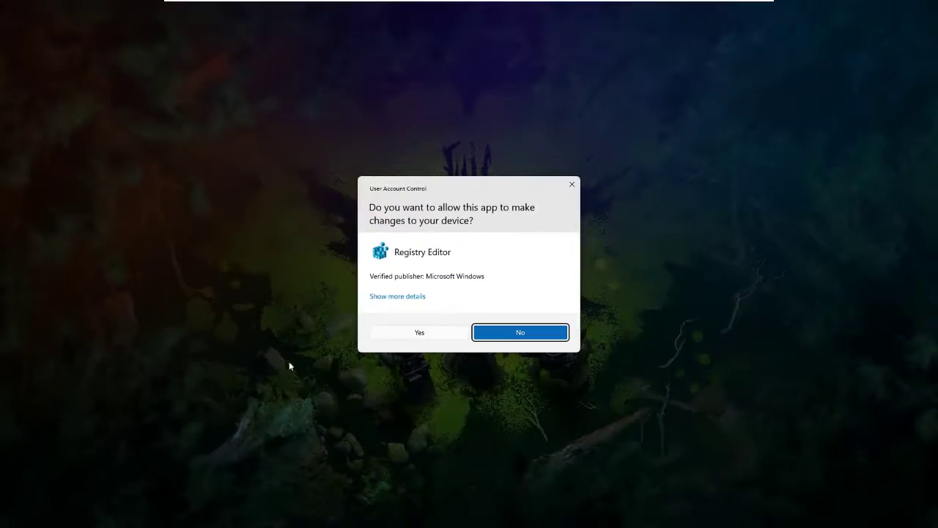
Step: Allow Registry Editor admin access and expand HKEY_LOCAL_MACHINE\SOFTWARE\Microsoft
{"action": "left_click", "coordinate": [411, 337]}
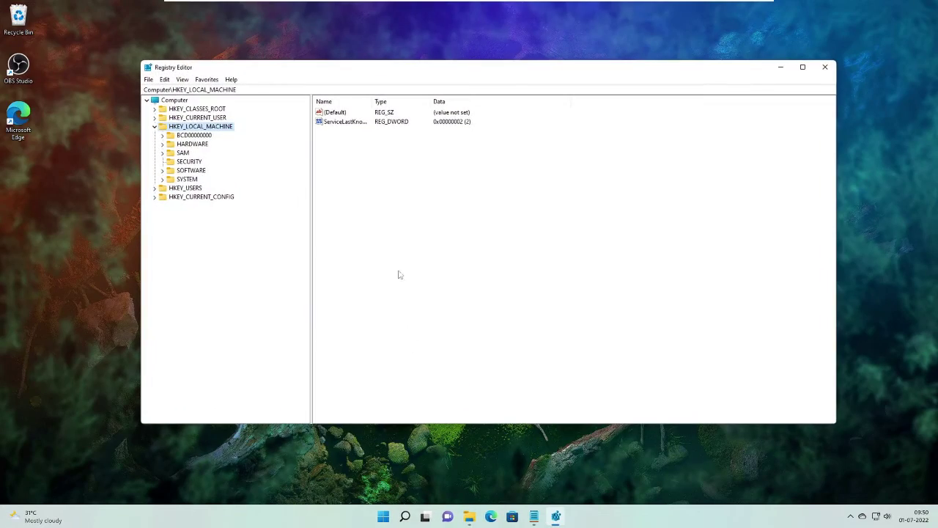
{"action": "left_click_drag", "start_coordinate": [391, 72], "coordinate": [482, 102]}
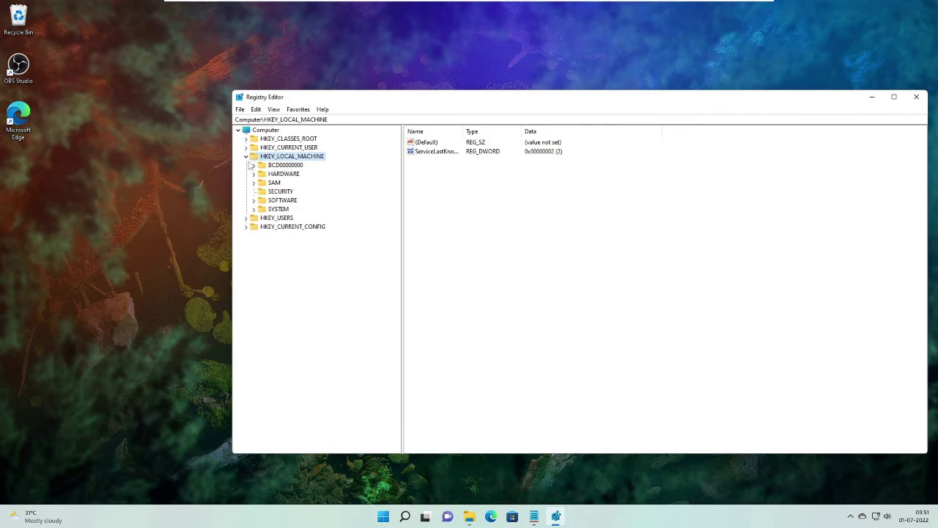
{"action": "left_click", "coordinate": [246, 156]}
{"action": "double_click", "coordinate": [212, 110]}
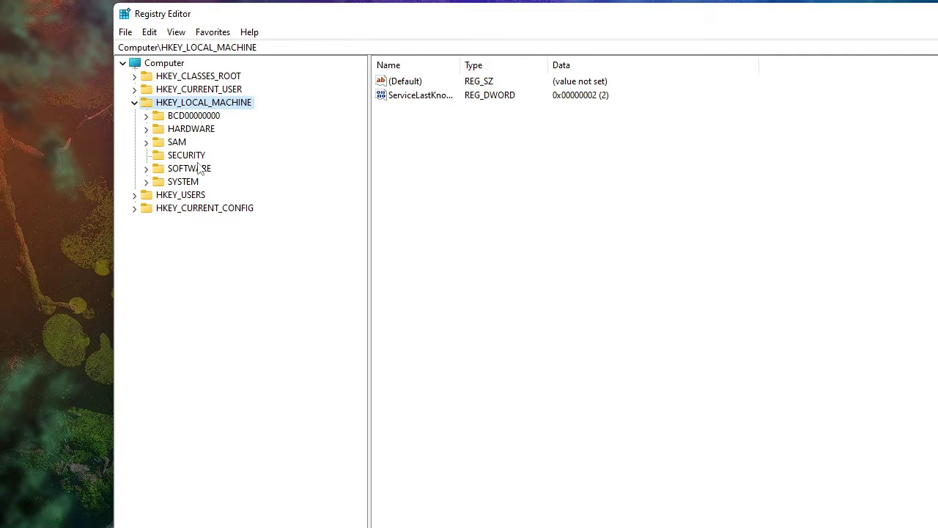
{"action": "double_click", "coordinate": [196, 169]}
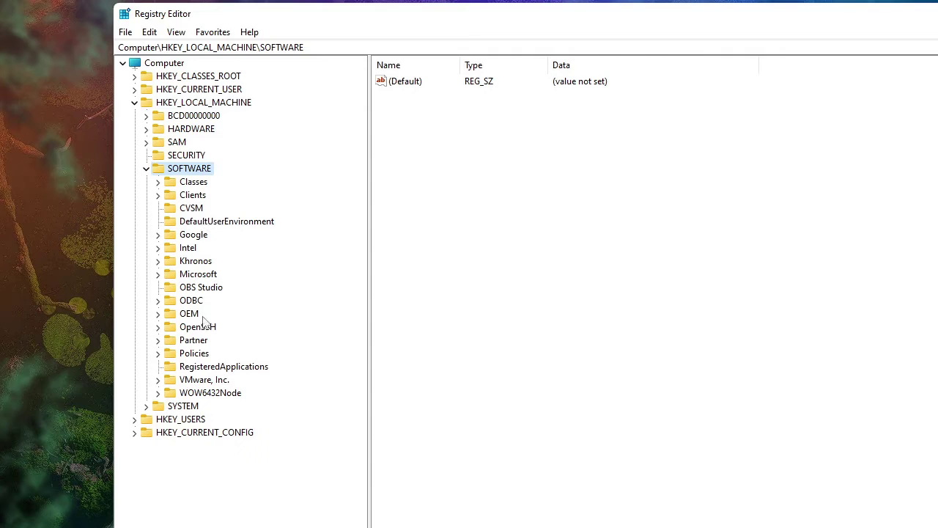
{"action": "left_click", "coordinate": [205, 275]}
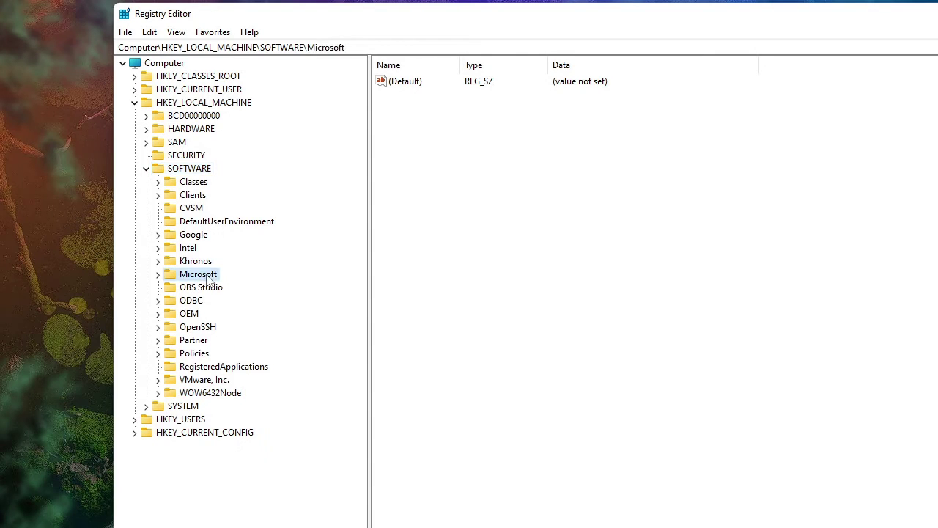
{"action": "double_click", "coordinate": [209, 275]}
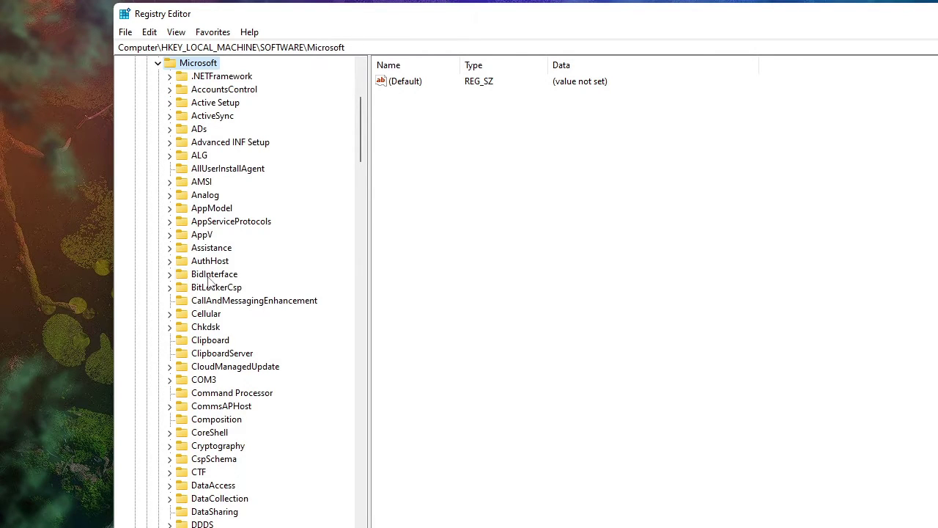
Step: Expand the Windows key under Microsoft and open CurrentVersion
{"action": "left_click", "coordinate": [208, 275]}
{"action": "scroll", "coordinate": [213, 287], "scroll_direction": "down", "scroll_amount": 5}
{"action": "scroll", "coordinate": [214, 287], "scroll_direction": "down", "scroll_amount": 7}
{"action": "scroll", "coordinate": [214, 286], "scroll_direction": "down", "scroll_amount": 12}
{"action": "scroll", "coordinate": [214, 286], "scroll_direction": "down", "scroll_amount": 5}
{"action": "scroll", "coordinate": [210, 345], "scroll_direction": "down", "scroll_amount": 8}
{"action": "scroll", "coordinate": [210, 344], "scroll_direction": "down", "scroll_amount": 12}
{"action": "scroll", "coordinate": [210, 345], "scroll_direction": "down", "scroll_amount": 12}
{"action": "scroll", "coordinate": [210, 344], "scroll_direction": "down", "scroll_amount": 7}
{"action": "scroll", "coordinate": [209, 343], "scroll_direction": "up", "scroll_amount": 4}
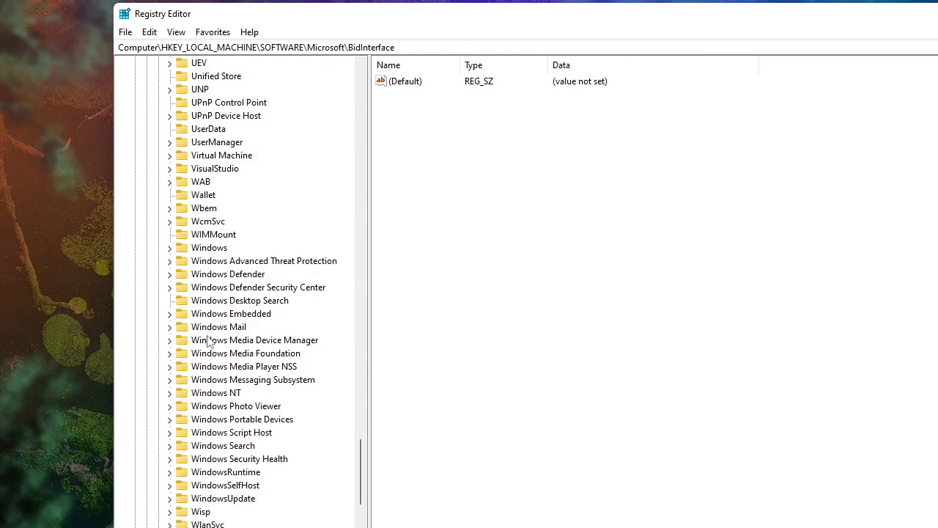
{"action": "left_click", "coordinate": [220, 253]}
{"action": "double_click", "coordinate": [216, 254]}
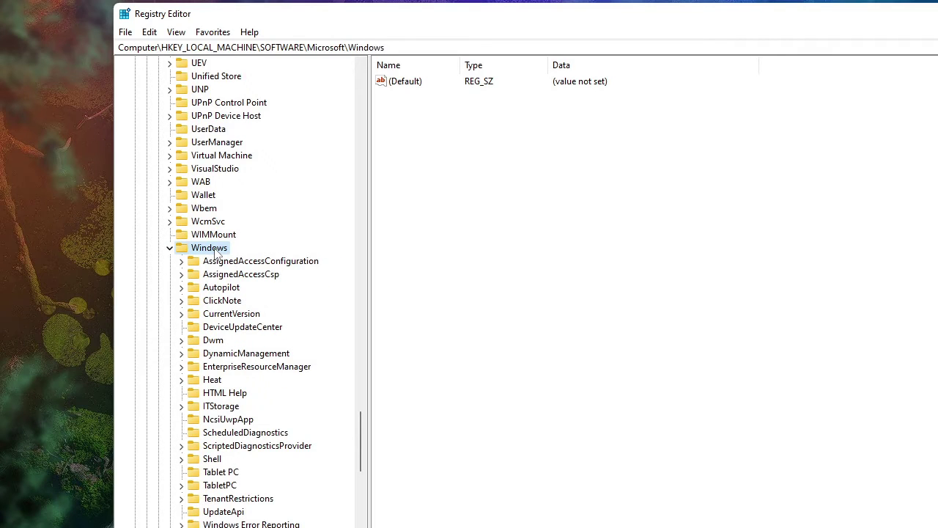
{"action": "double_click", "coordinate": [236, 316]}
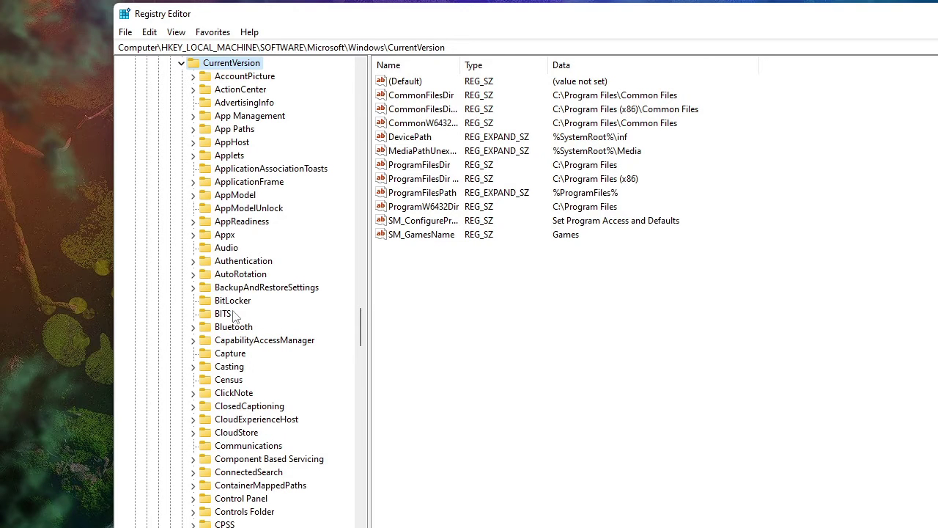
Step: Expand Shell\Update under CurrentVersion and open the Packages key
{"action": "left_click", "coordinate": [245, 340]}
{"action": "scroll", "coordinate": [246, 340], "scroll_direction": "down", "scroll_amount": 9}
{"action": "scroll", "coordinate": [245, 340], "scroll_direction": "down", "scroll_amount": 12}
{"action": "scroll", "coordinate": [241, 341], "scroll_direction": "down", "scroll_amount": 6}
{"action": "scroll", "coordinate": [242, 340], "scroll_direction": "down", "scroll_amount": 12}
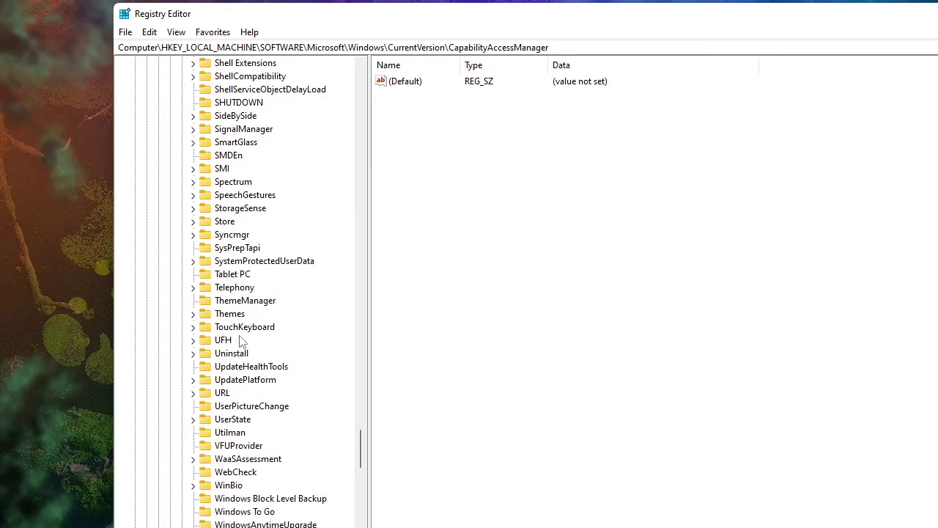
{"action": "scroll", "coordinate": [242, 340], "scroll_direction": "up", "scroll_amount": 3}
{"action": "left_click", "coordinate": [229, 168]}
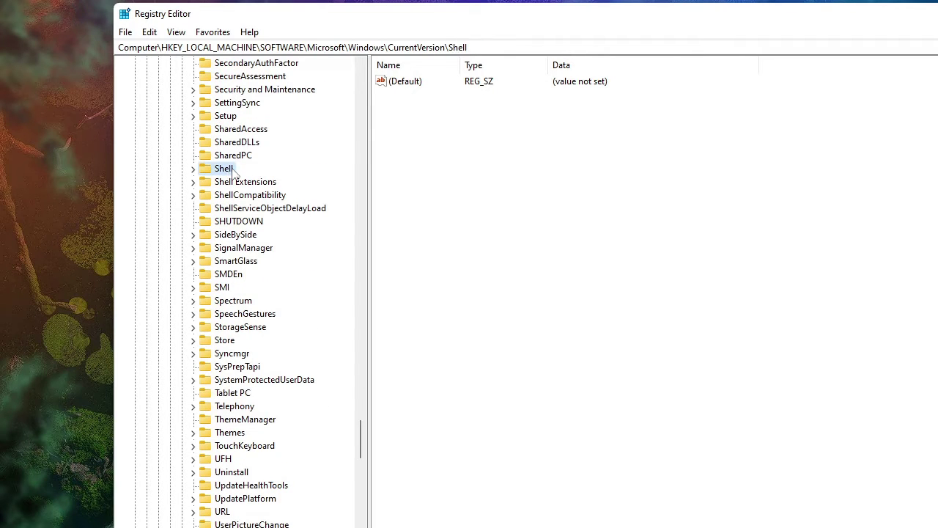
{"action": "double_click", "coordinate": [229, 170]}
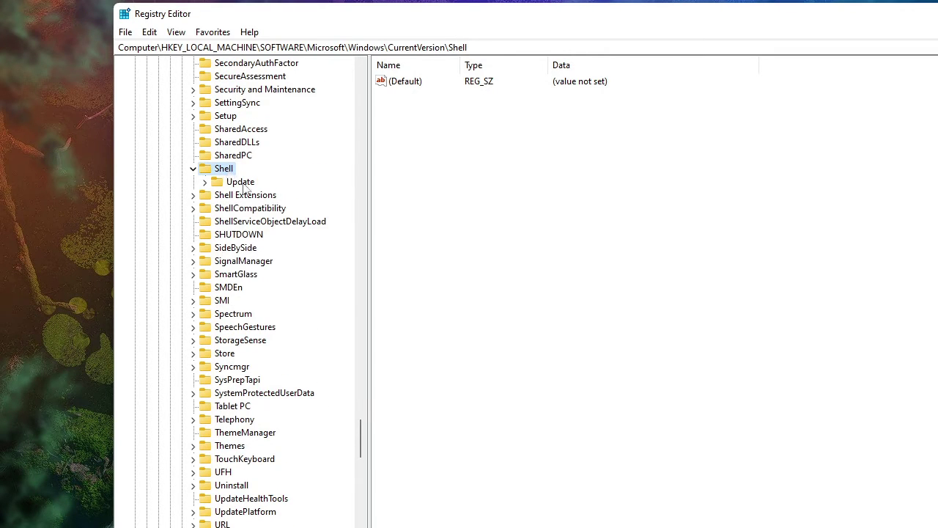
{"action": "double_click", "coordinate": [242, 182]}
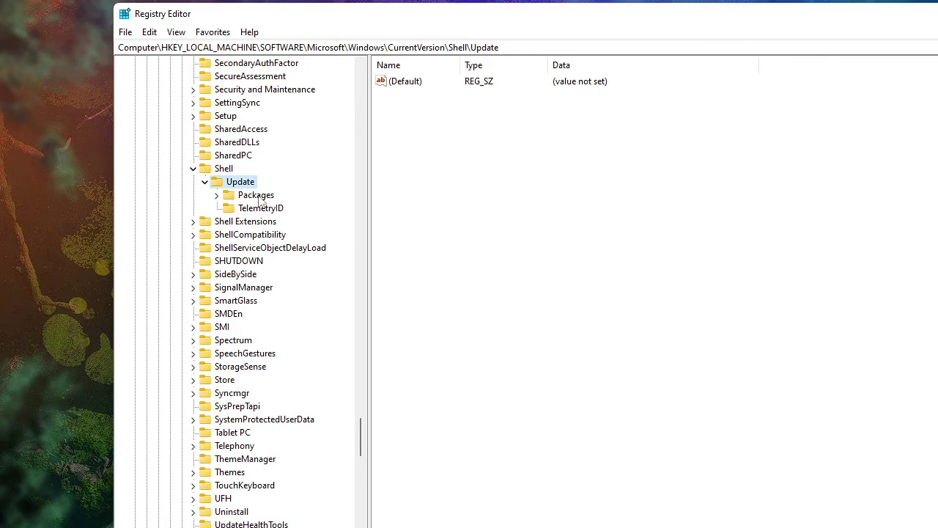
{"action": "double_click", "coordinate": [256, 195]}
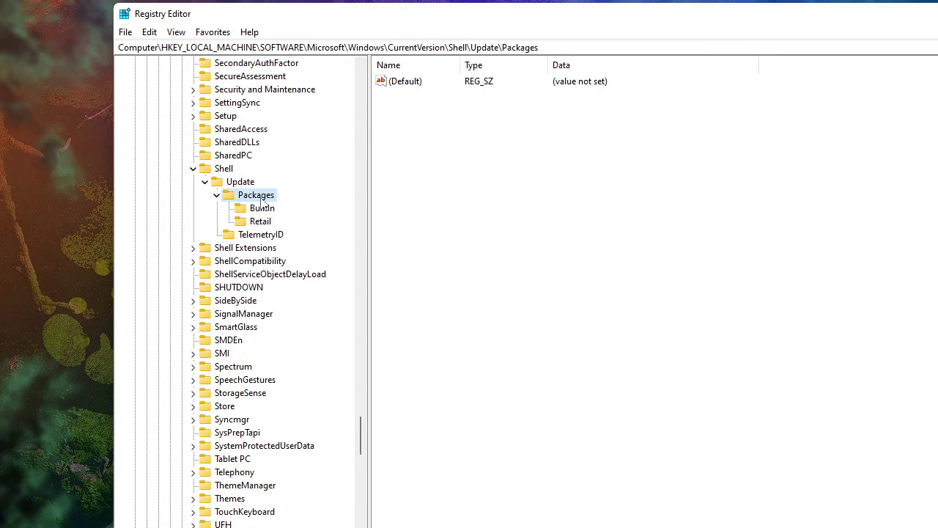
Step: Create a new DWORD (32-bit) value named UndockingDisabled in the Packages key
{"action": "key", "text": "Tab"}
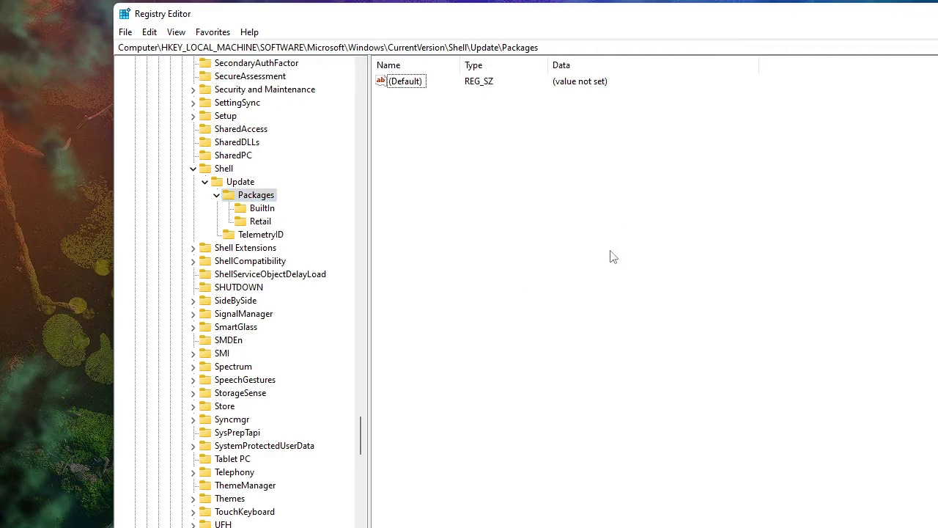
{"action": "right_click", "coordinate": [569, 197]}
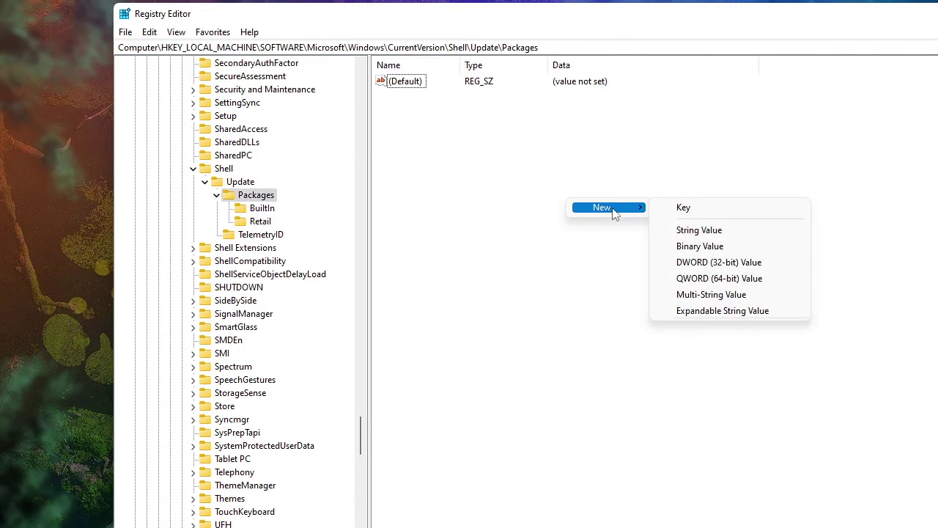
{"action": "mouse_move", "coordinate": [607, 208]}
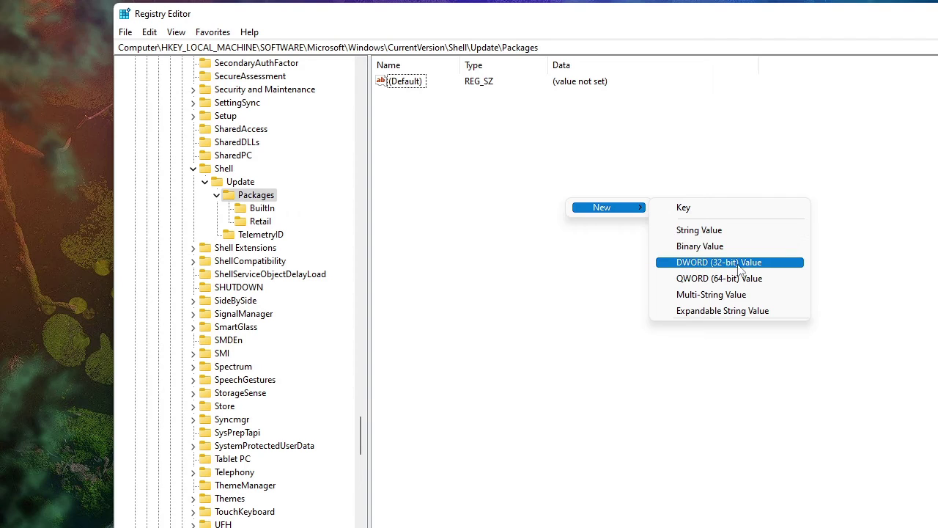
{"action": "left_click", "coordinate": [739, 264]}
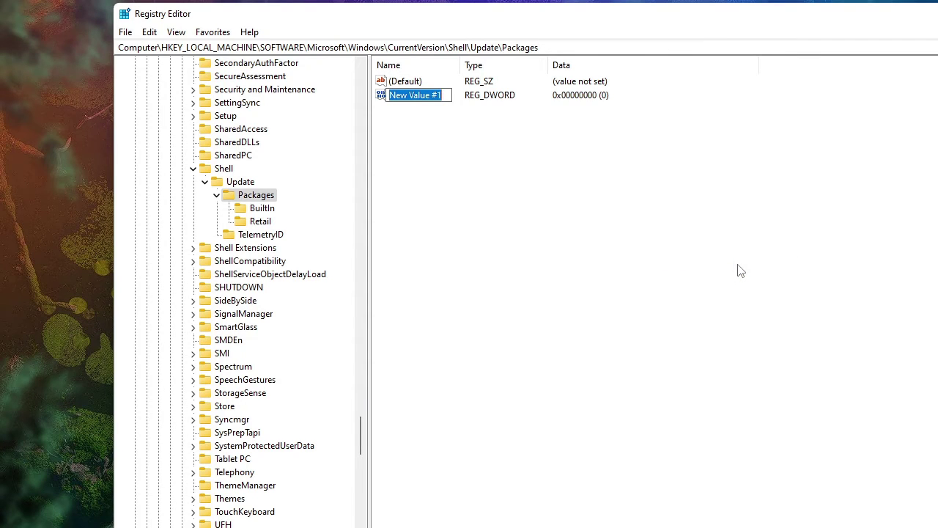
{"action": "type", "text": "Undocki"}
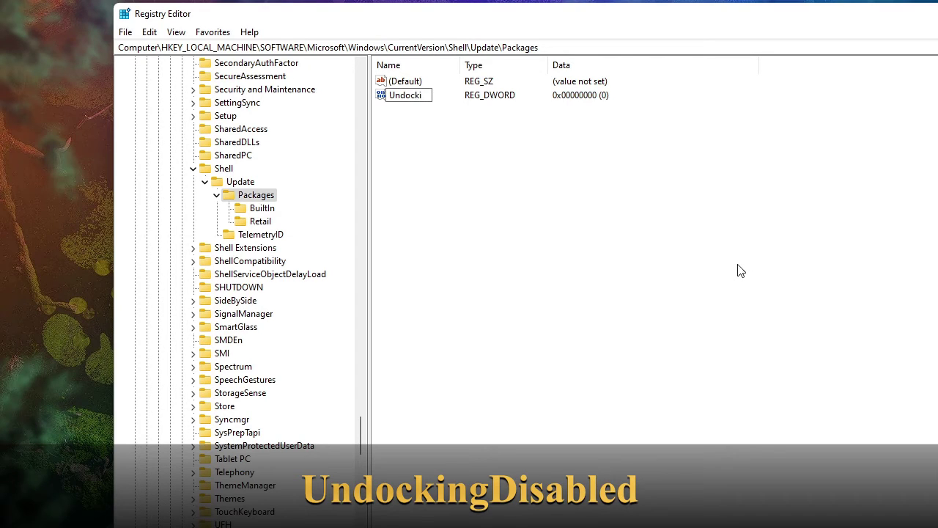
{"action": "type", "text": "ngDisable"}
{"action": "key", "text": "Return"}
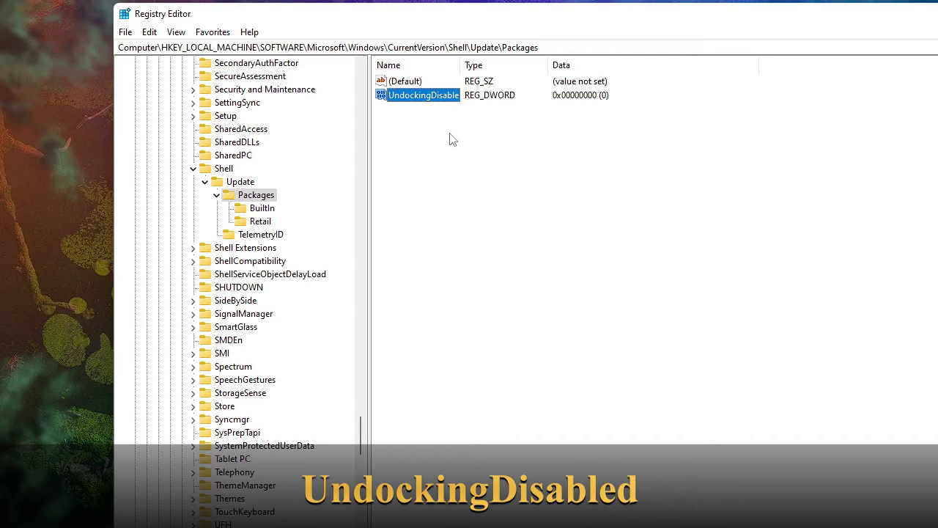
Step: Set the UndockingDisabled value data to 1 in decimal
{"action": "double_click", "coordinate": [435, 96]}
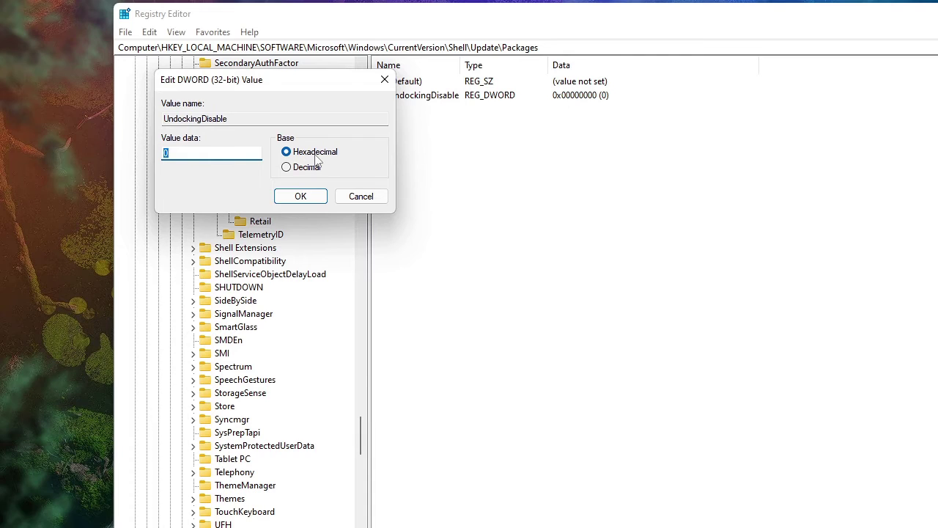
{"action": "left_click", "coordinate": [288, 169]}
{"action": "left_click_drag", "start_coordinate": [176, 153], "coordinate": [156, 159]}
{"action": "type", "text": "1"}
{"action": "left_click", "coordinate": [307, 198]}
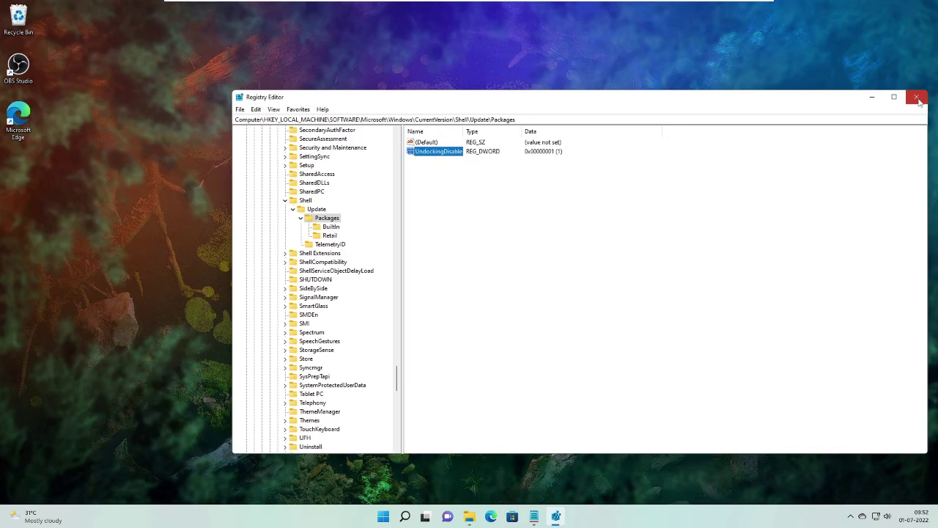
Step: Close the Registry Editor window
{"action": "left_click", "coordinate": [917, 98]}
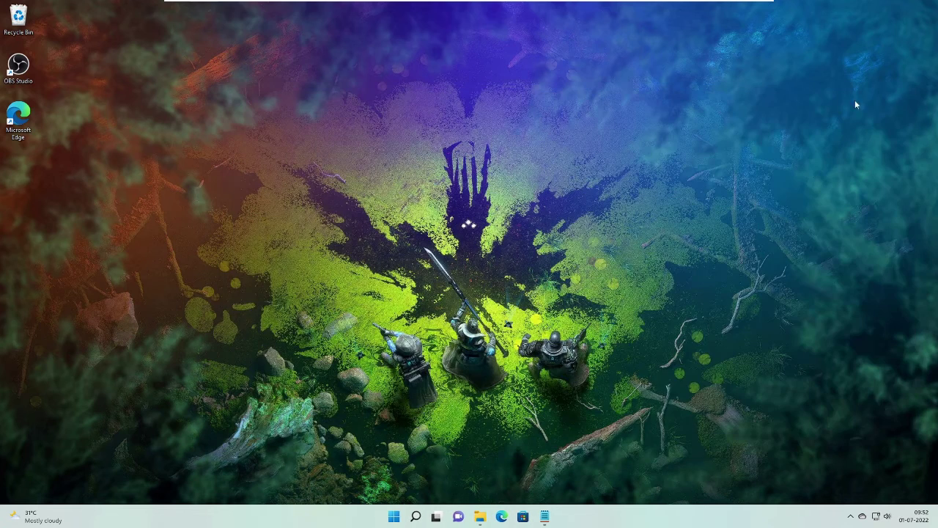